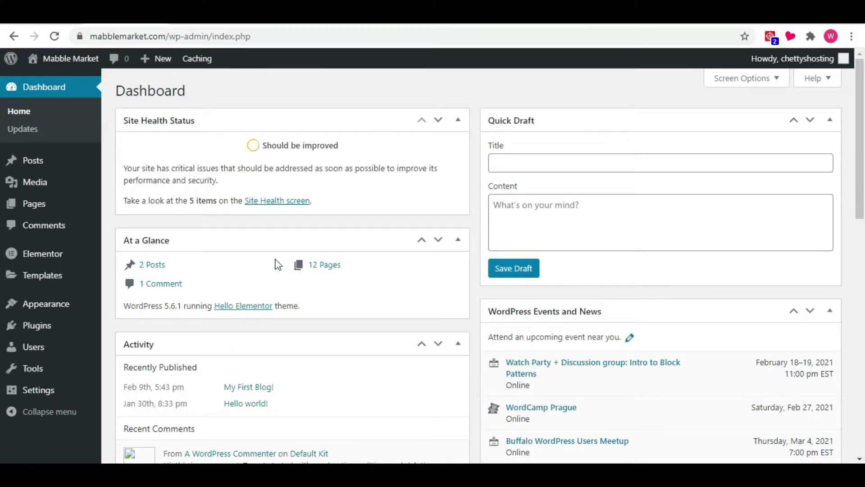
# Step: Search the plugin directory for woocommerce, then install and activate the WooCommerce plugin
pyautogui.click(39, 333)
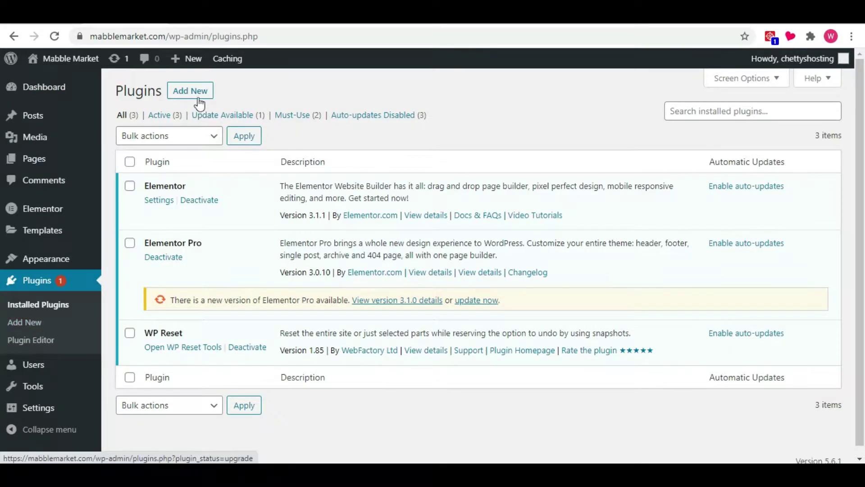
pyautogui.click(194, 91)
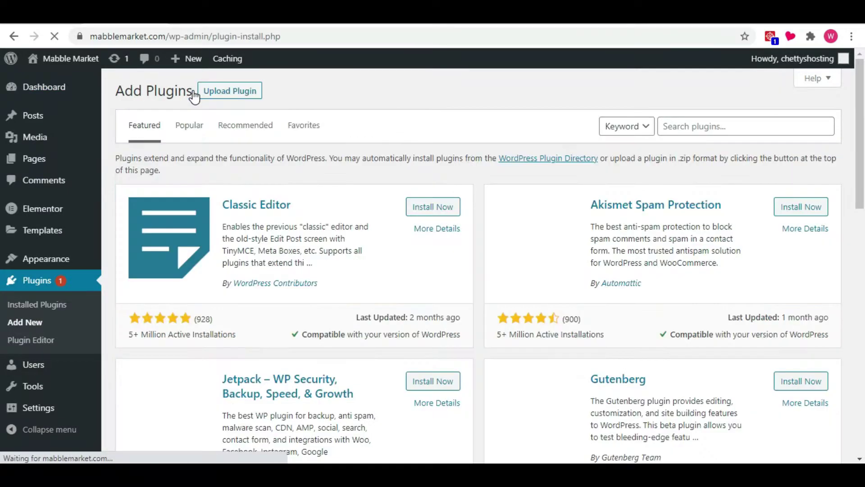
pyautogui.click(696, 127)
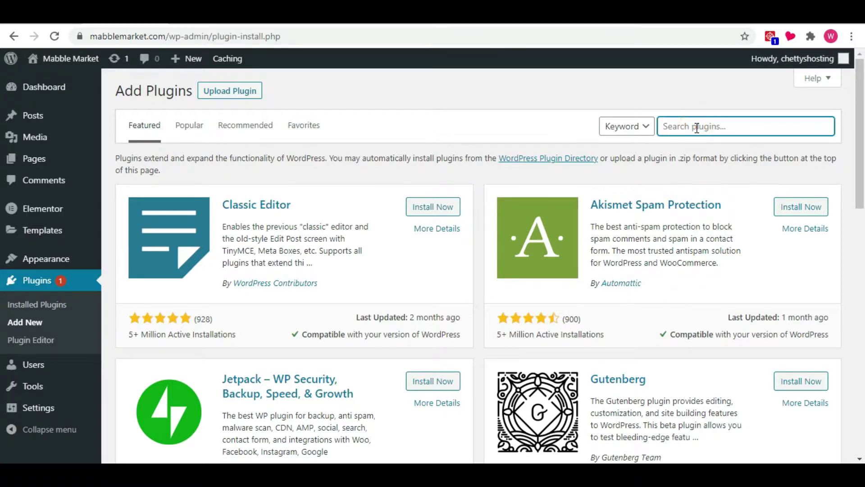
pyautogui.write('woocommerce')
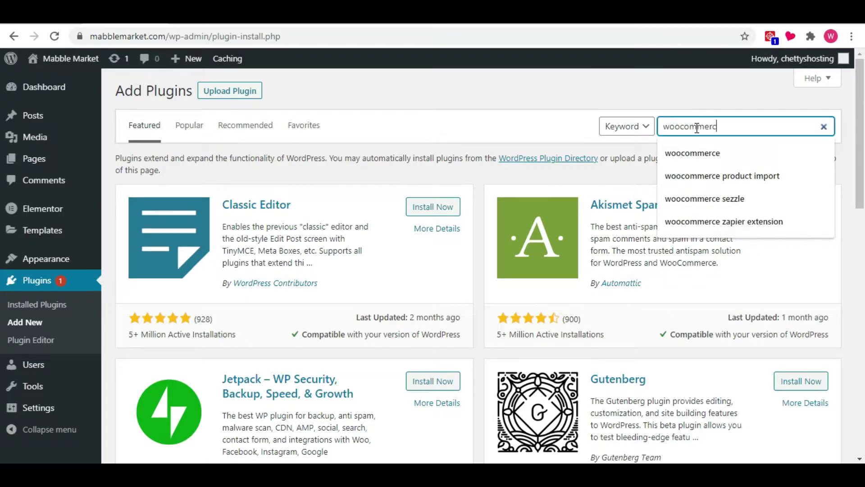
pyautogui.click(696, 153)
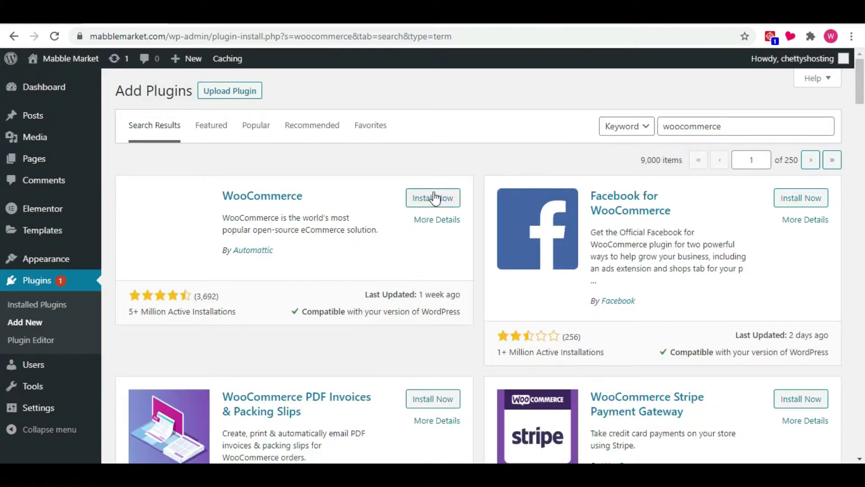
pyautogui.click(432, 202)
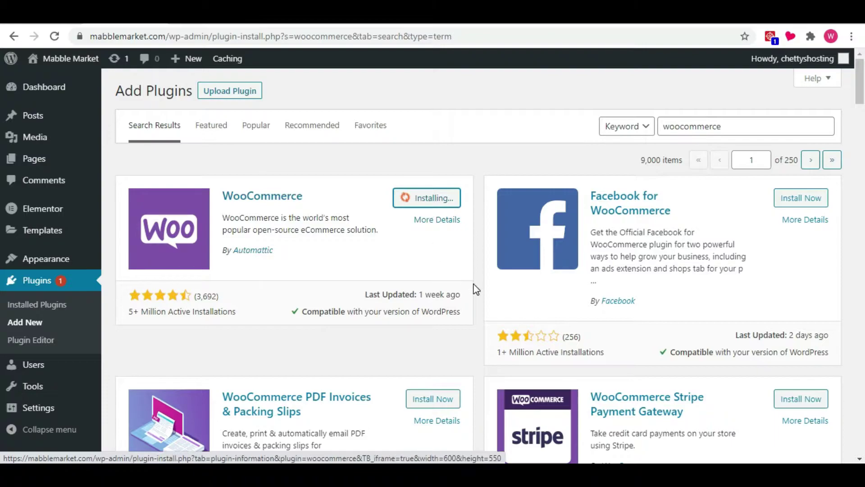
pyautogui.click(440, 199)
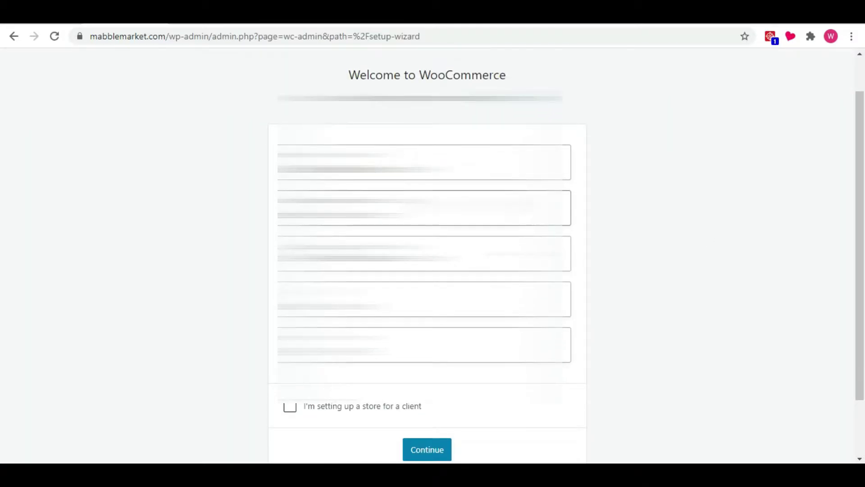
# Step: Submit the store details and choose Fashion, apparel, and accessories plus Home, furniture, and garden as the store's industries
pyautogui.scroll(-1, 427, 288)
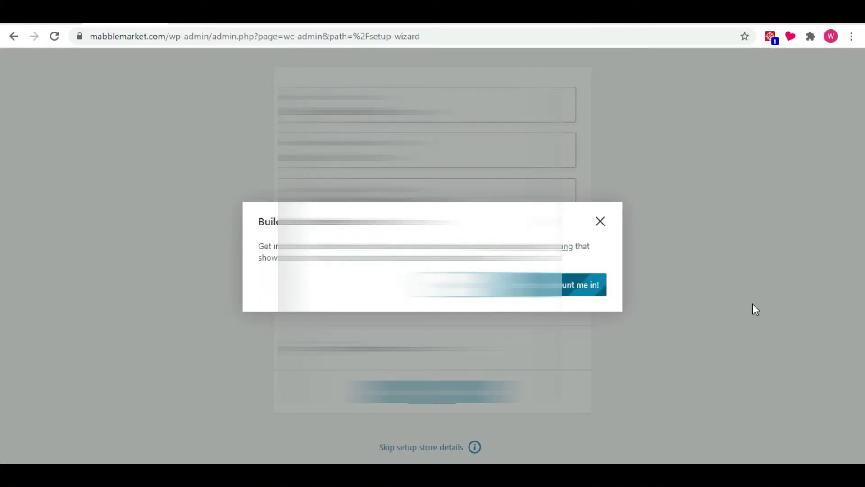
pyautogui.click(753, 305)
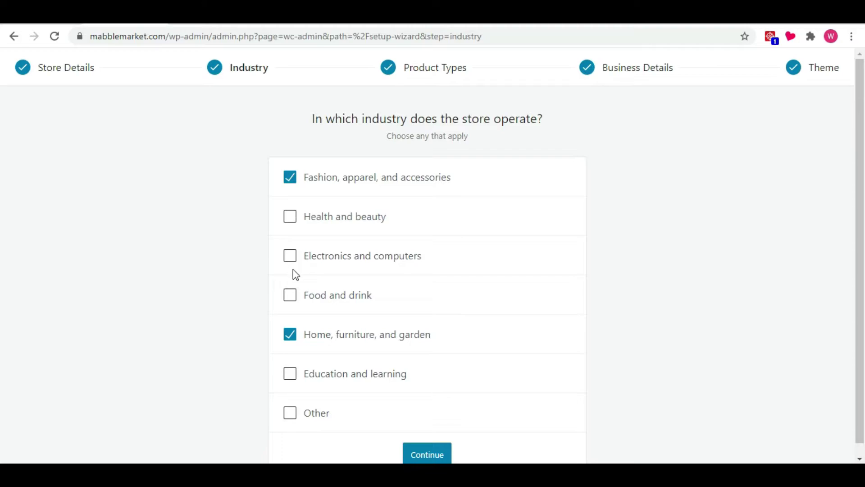
pyautogui.click(422, 453)
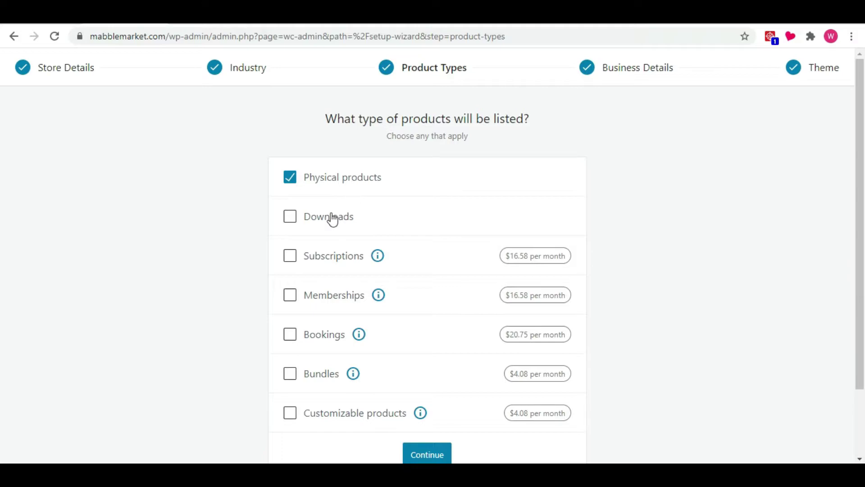
# Step: Submit Physical products as the only product type the store will list
pyautogui.scroll(-1, 449, 226)
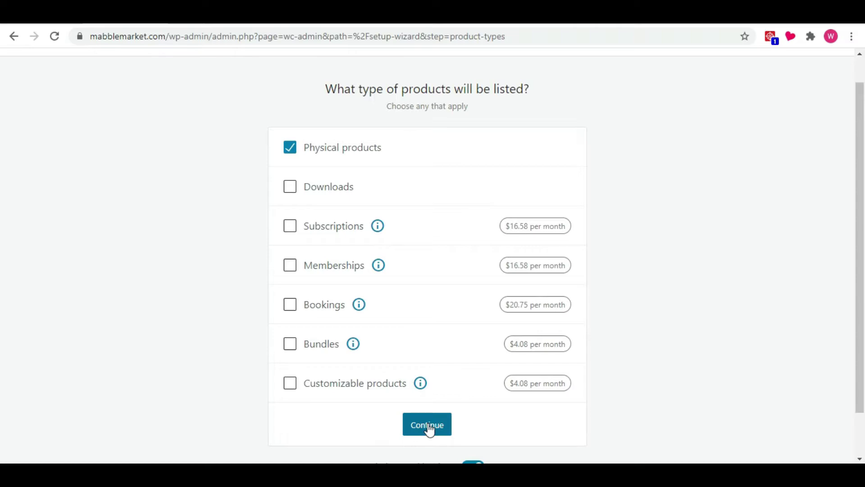
pyautogui.click(420, 384)
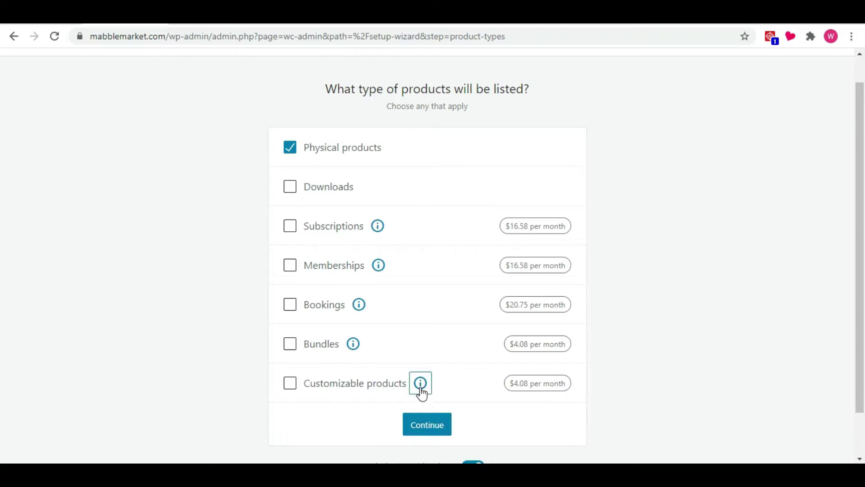
pyautogui.click(427, 426)
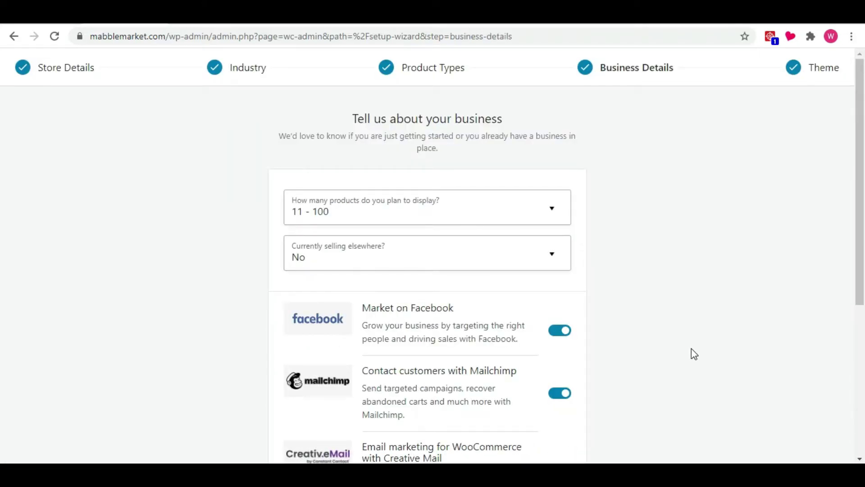
# Step: Submit the business details with 11 - 100 products and No for selling elsewhere, keeping the Facebook, Mailchimp, Creative Mail and Google Ads extensions enabled
pyautogui.click(558, 215)
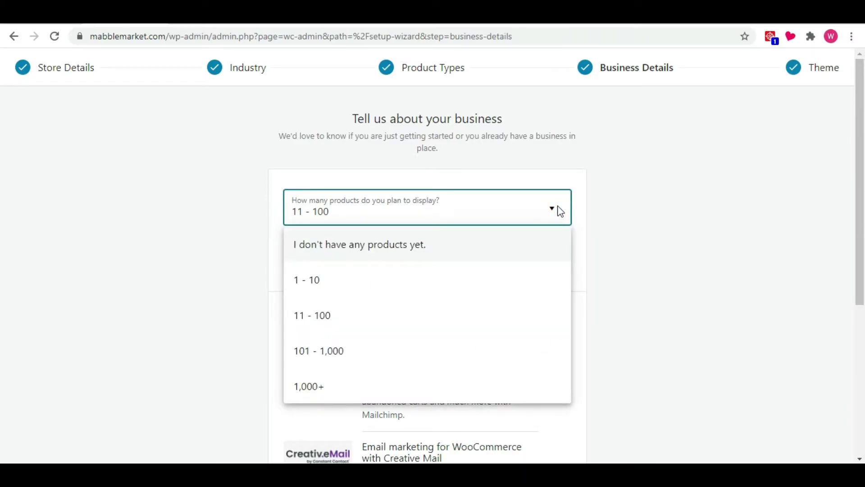
pyautogui.click(641, 219)
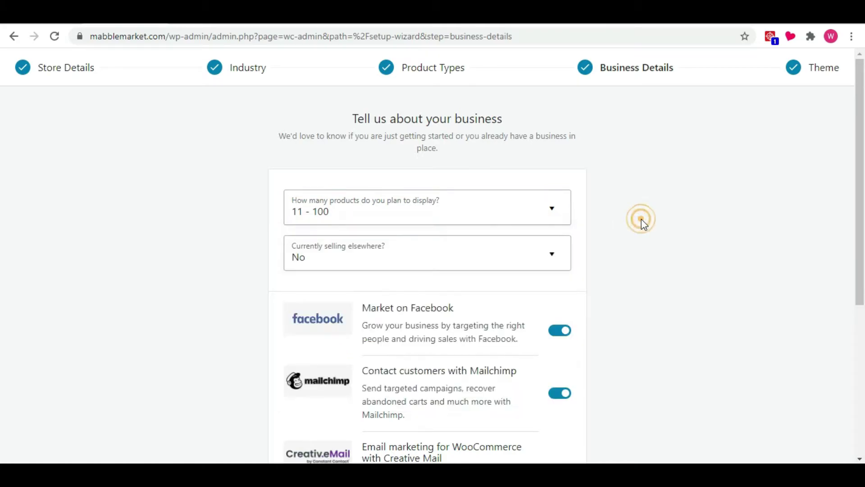
pyautogui.scroll(-2, 618, 325)
pyautogui.click(550, 174)
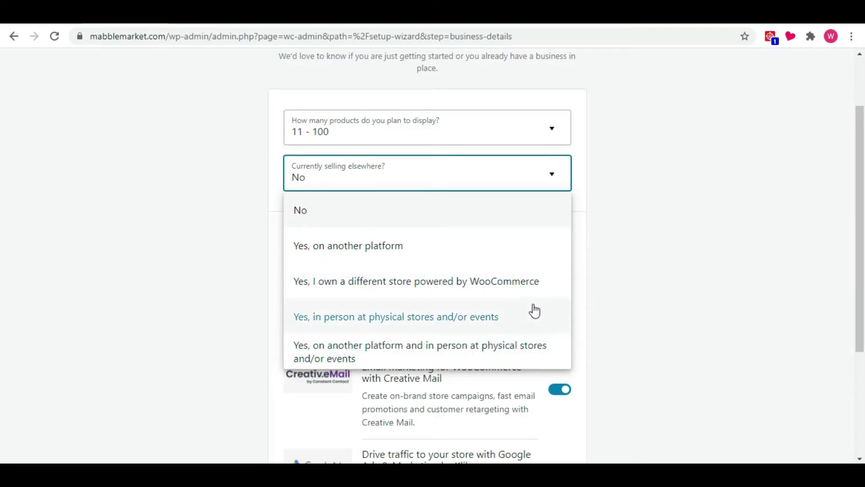
pyautogui.click(530, 220)
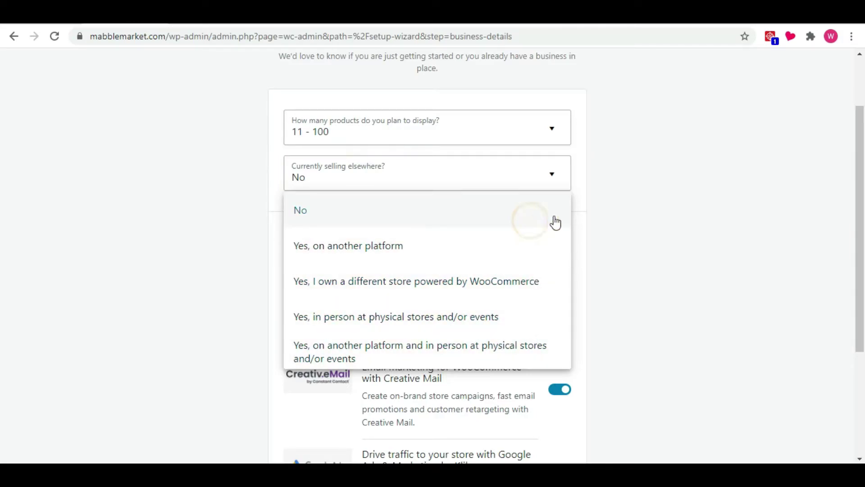
pyautogui.scroll(-3, 657, 236)
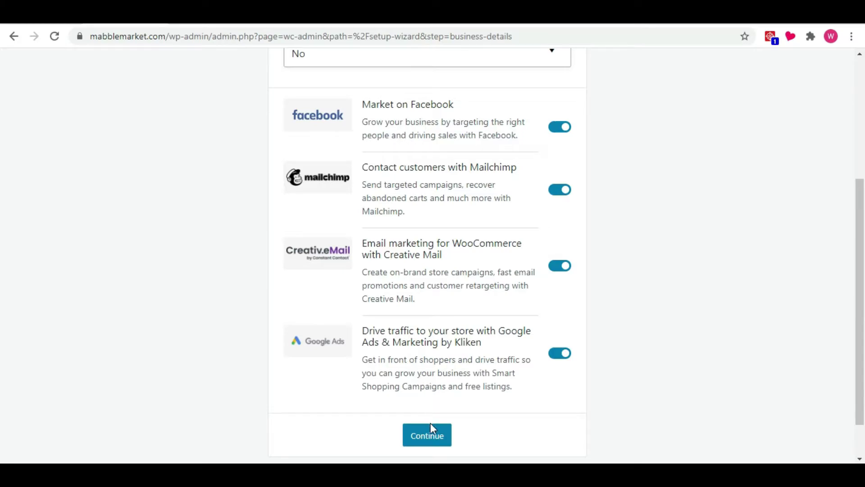
pyautogui.click(432, 440)
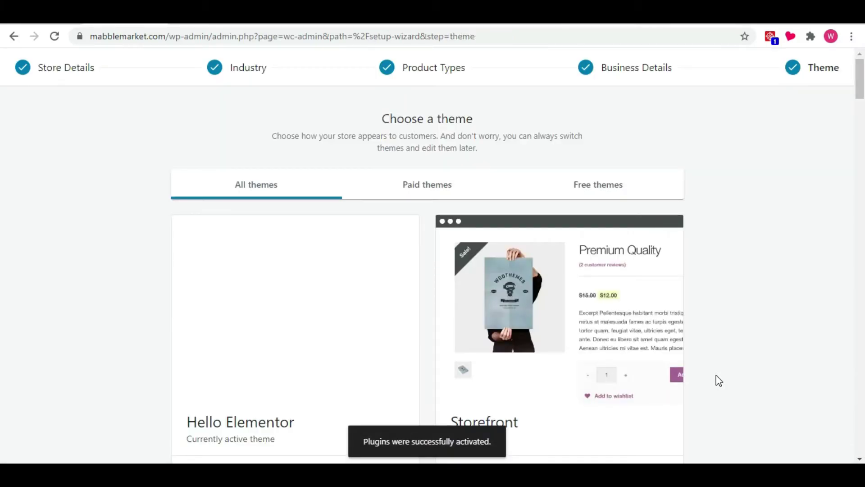
# Step: Keep Hello Elementor as the store theme and accept the Jetpack and WooCommerce Shipping & Tax enhancements
pyautogui.scroll(-1, 722, 315)
pyautogui.scroll(-2, 723, 317)
pyautogui.click(223, 400)
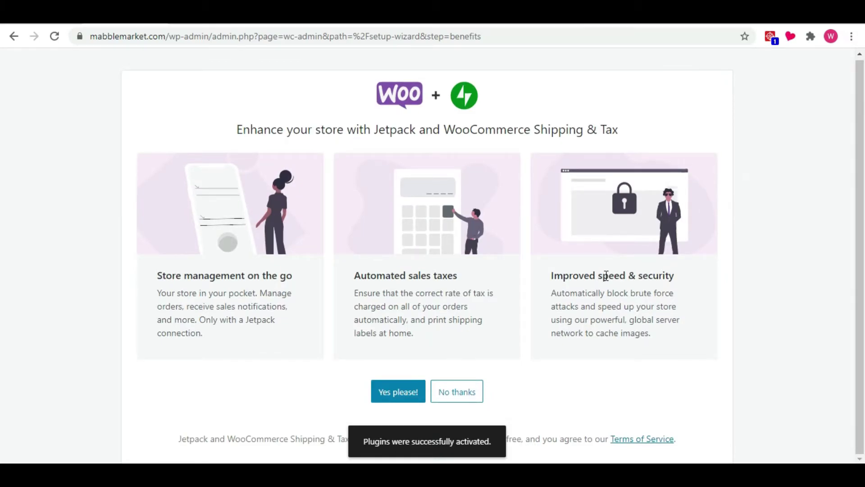
pyautogui.click(401, 395)
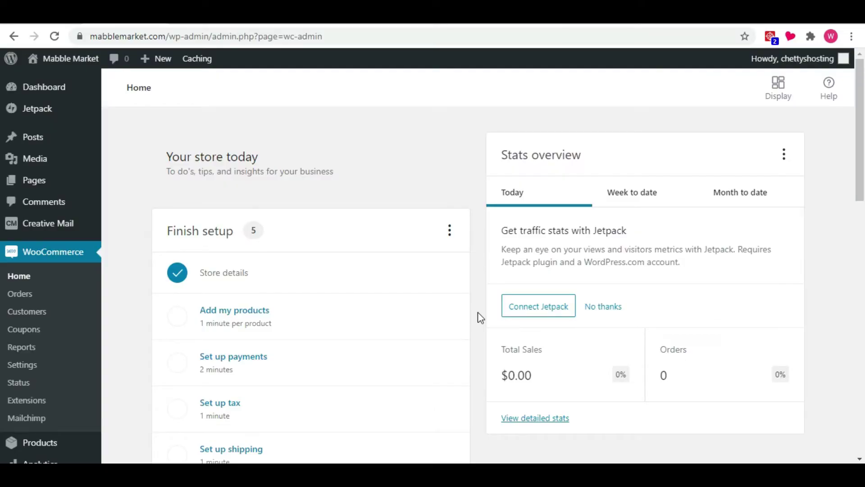
# Step: In the general WooCommerce settings, set the selling locations to Sell to specific countries
pyautogui.scroll(-3, 478, 318)
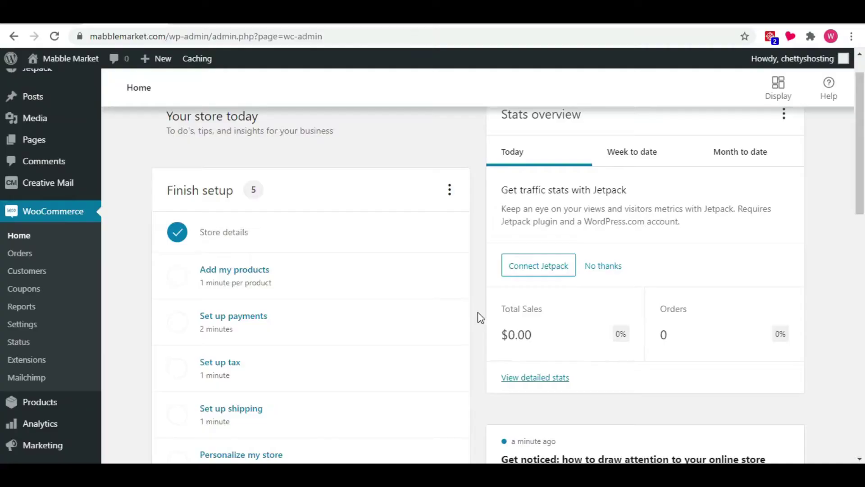
pyautogui.scroll(-12, 477, 313)
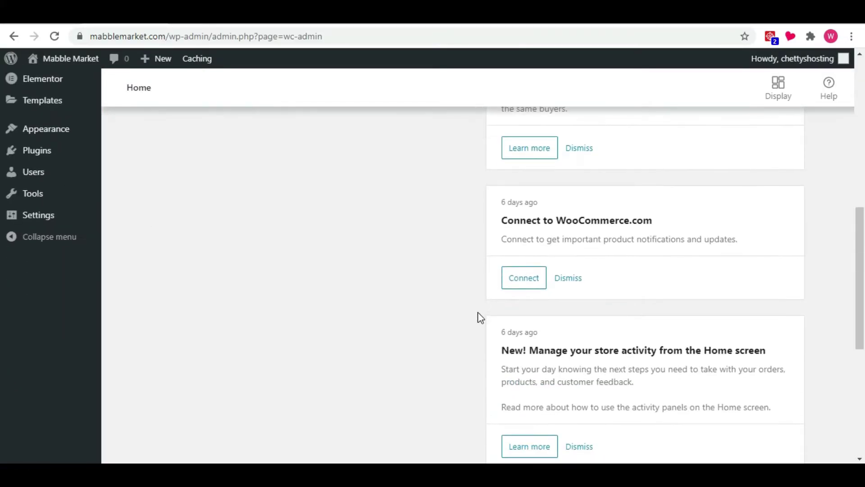
pyautogui.scroll(15, 479, 313)
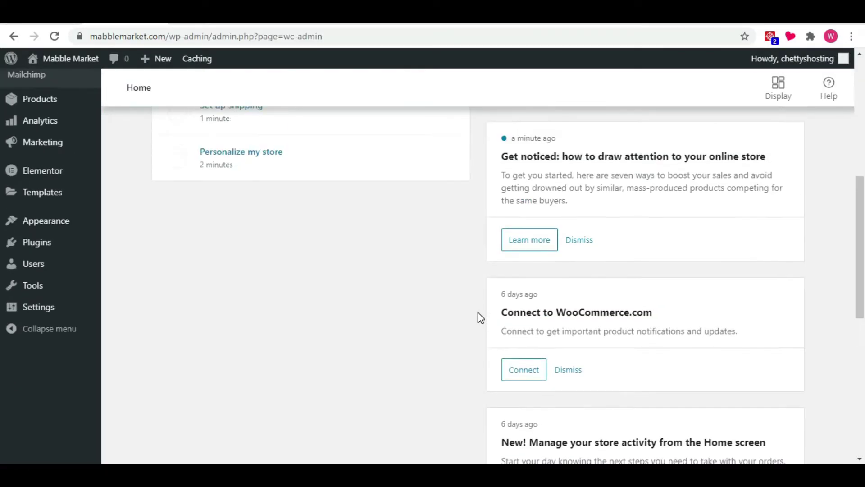
pyautogui.scroll(-1, 477, 318)
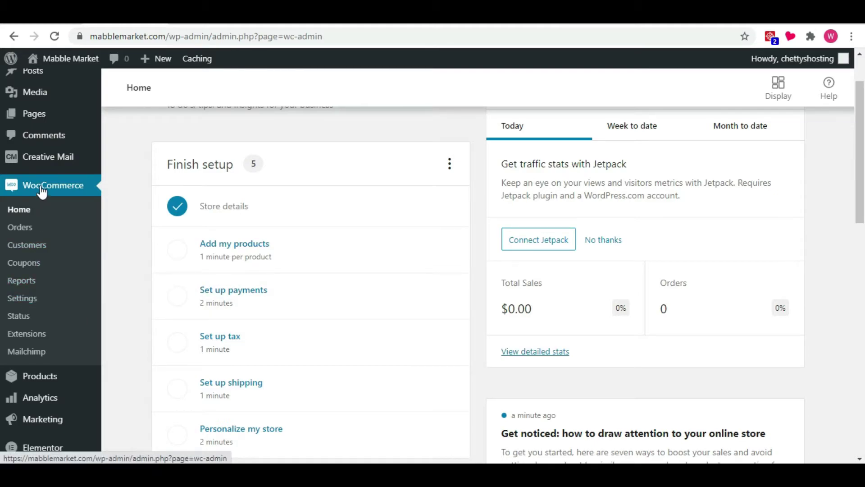
pyautogui.click(27, 303)
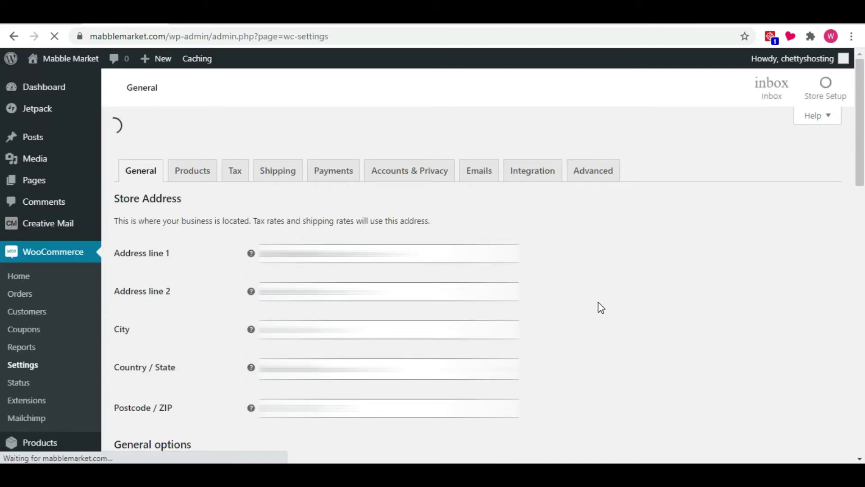
pyautogui.scroll(-1, 601, 308)
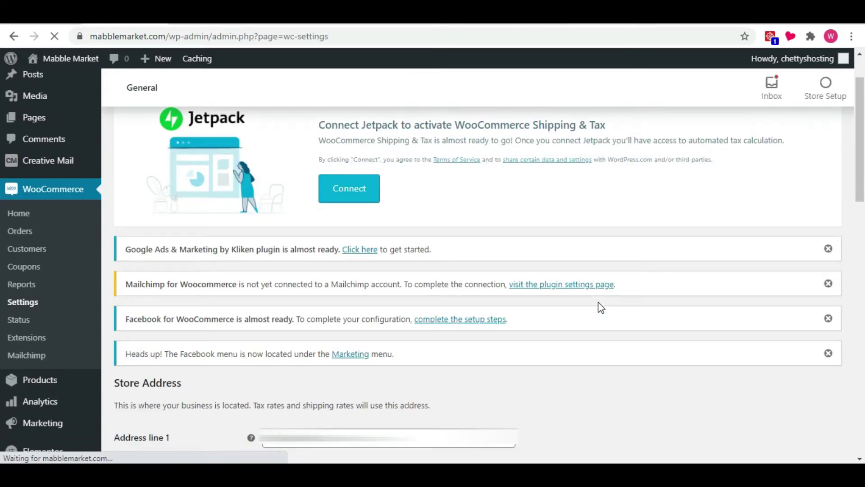
pyautogui.moveTo(862, 122); pyautogui.dragTo(862, 239)
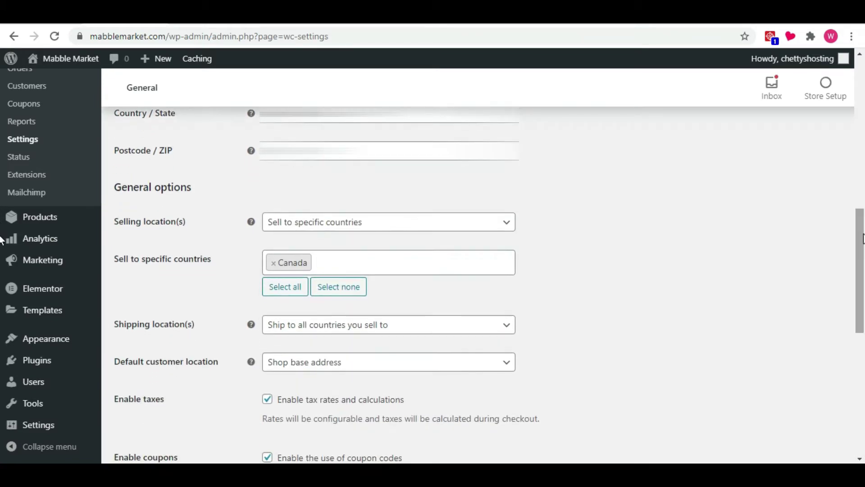
pyautogui.click(498, 232)
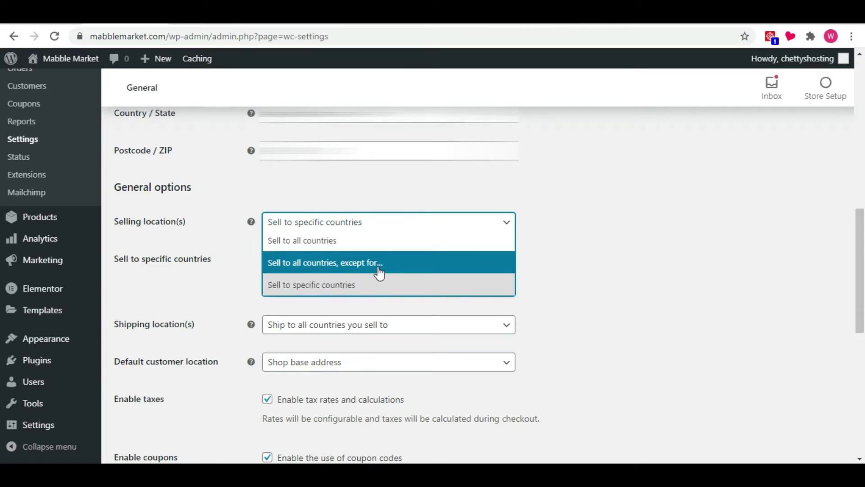
pyautogui.click(375, 284)
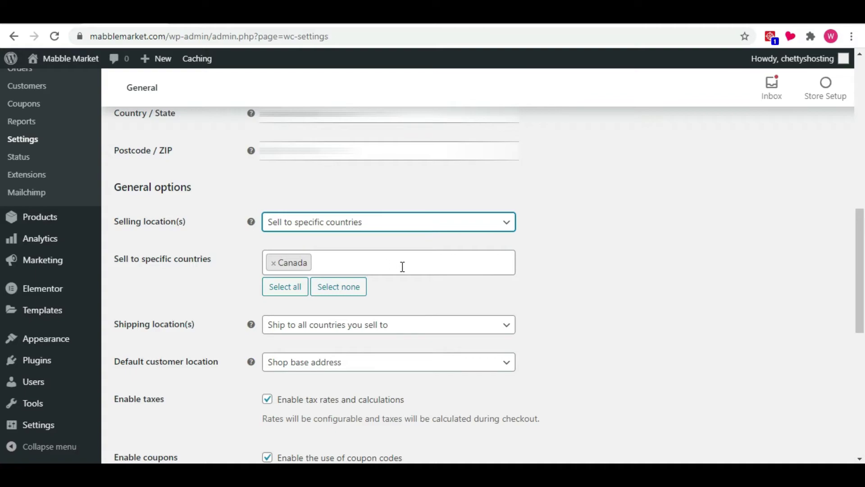
# Step: Check the shipping, tax, coupon and currency options, then save the general store settings
pyautogui.scroll(-1, 555, 291)
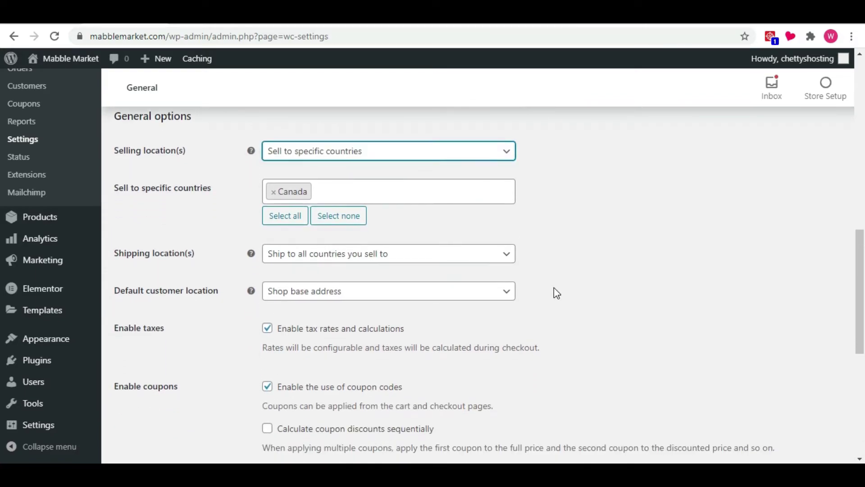
pyautogui.scroll(-1, 554, 288)
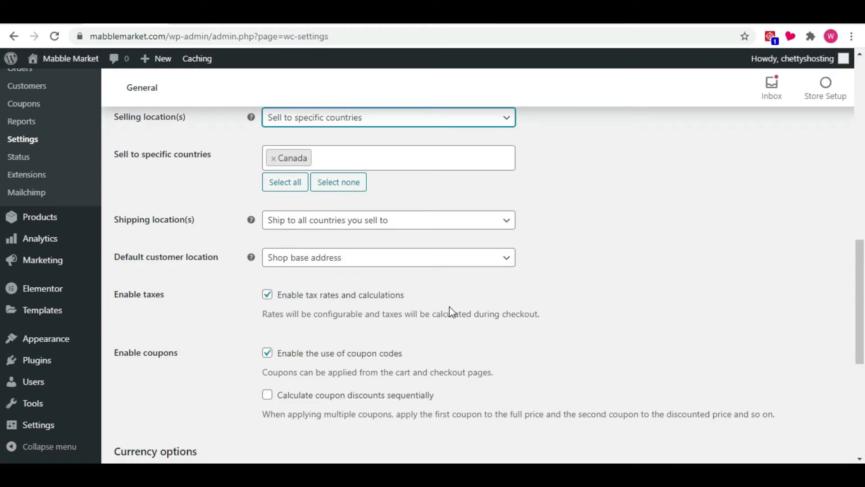
pyautogui.scroll(-2, 559, 248)
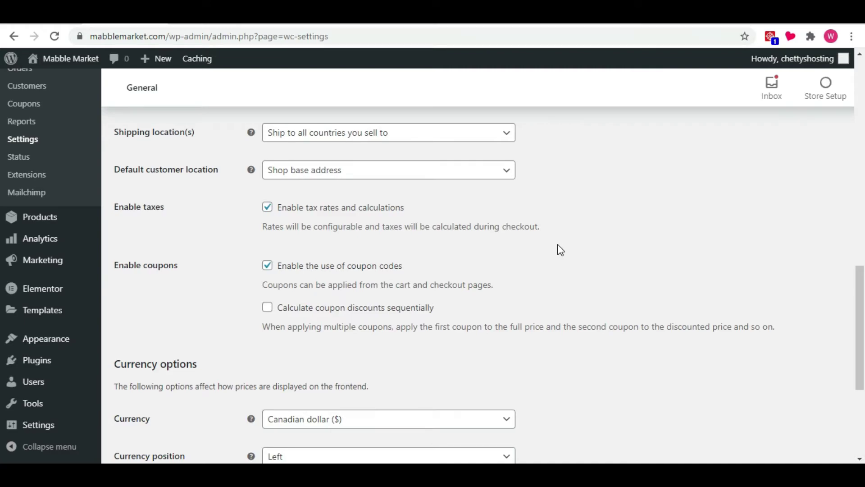
pyautogui.scroll(-3, 560, 249)
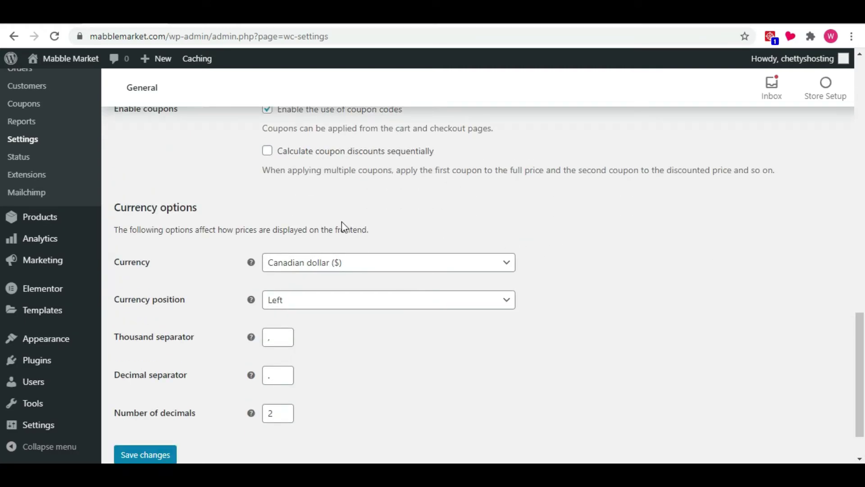
pyautogui.scroll(-1, 163, 392)
pyautogui.click(148, 399)
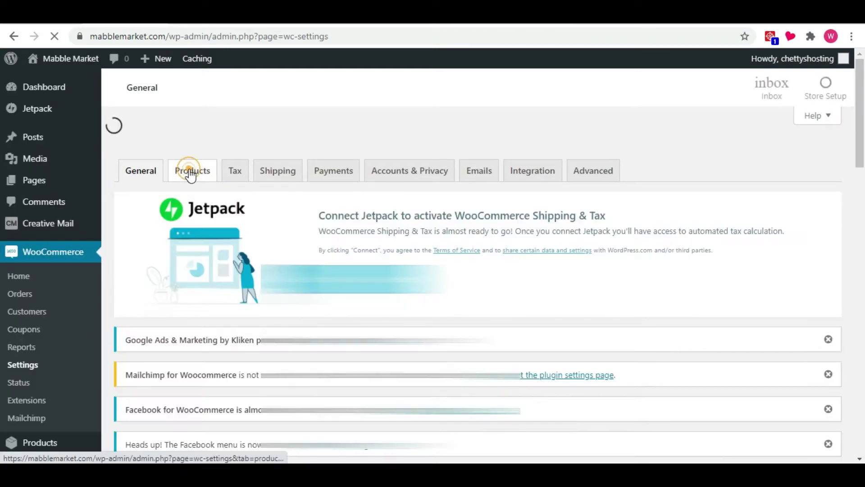
# Step: In the WooCommerce product settings, set the weight unit to lbs and the dimensions unit to in, then save the changes
pyautogui.click(191, 172)
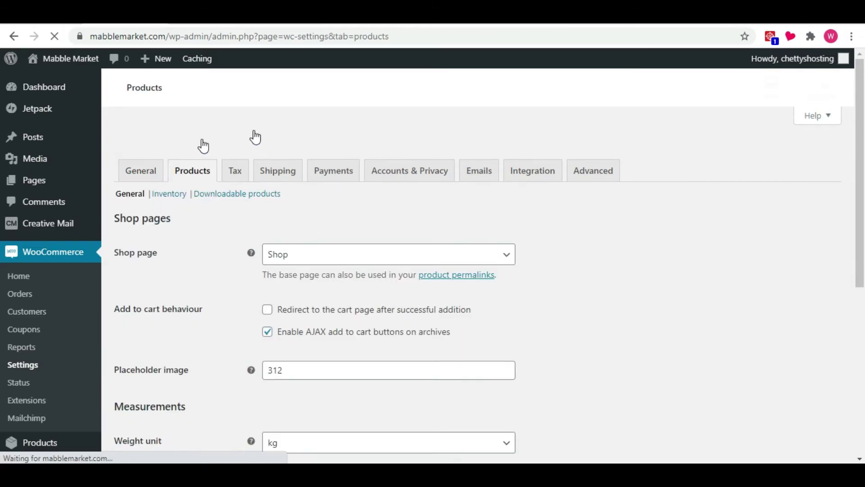
pyautogui.scroll(-1, 564, 334)
pyautogui.scroll(-5, 567, 338)
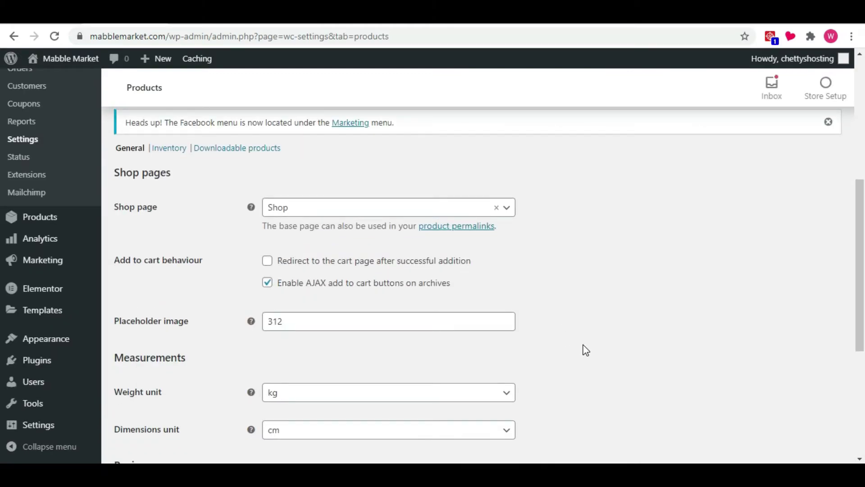
pyautogui.scroll(-3, 585, 350)
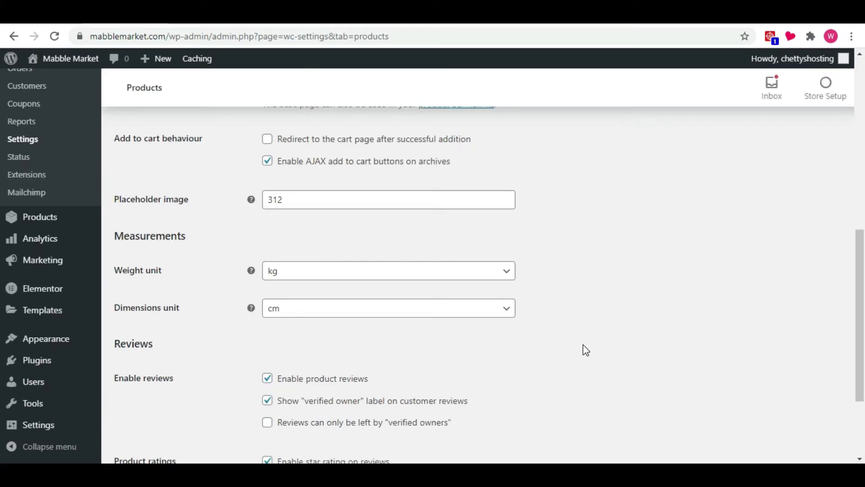
pyautogui.click(469, 270)
pyautogui.click(459, 333)
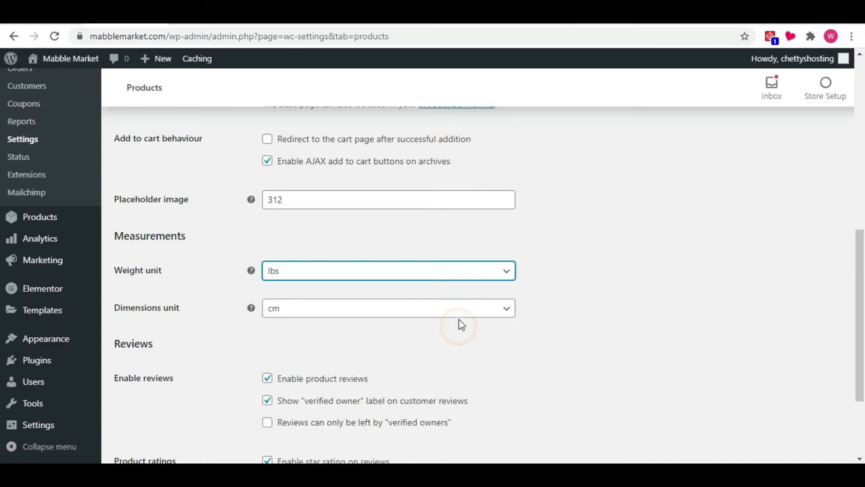
pyautogui.click(459, 309)
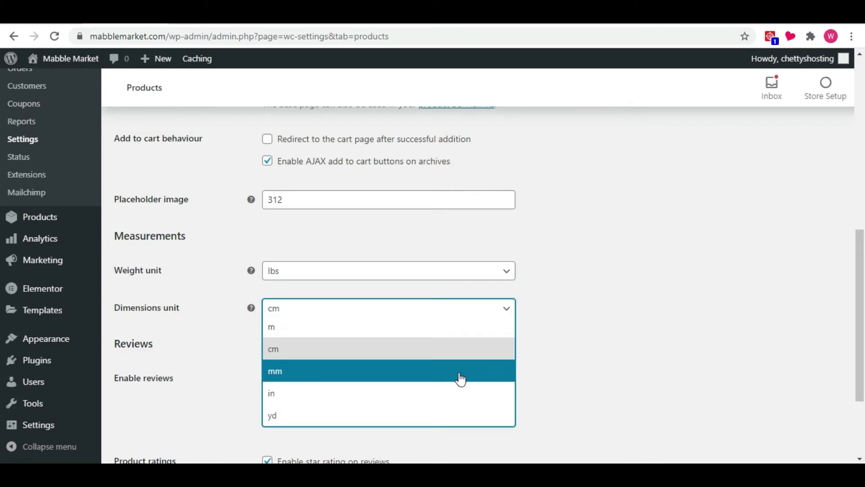
pyautogui.click(457, 391)
pyautogui.scroll(-3, 560, 384)
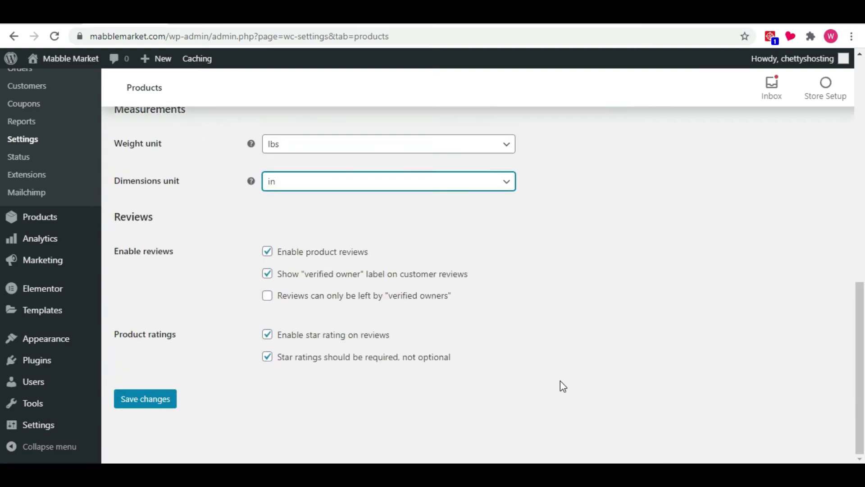
pyautogui.click(155, 399)
pyautogui.scroll(5, 552, 382)
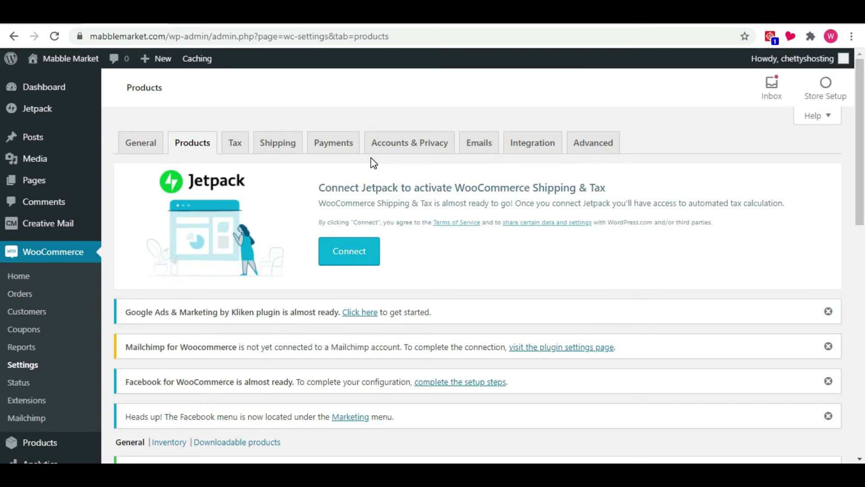
# Step: Review the WooCommerce accounts and privacy options for checkout, account creation and data retention, then save them with the existing selections
pyautogui.click(400, 142)
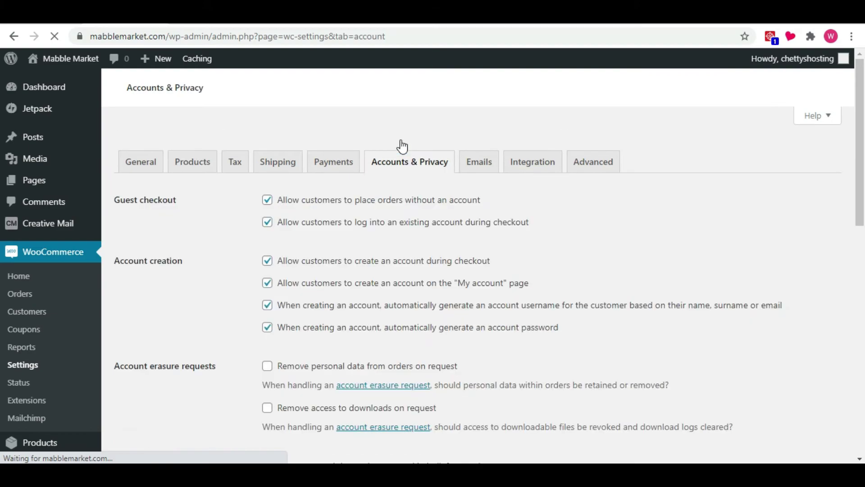
pyautogui.scroll(-5, 427, 273)
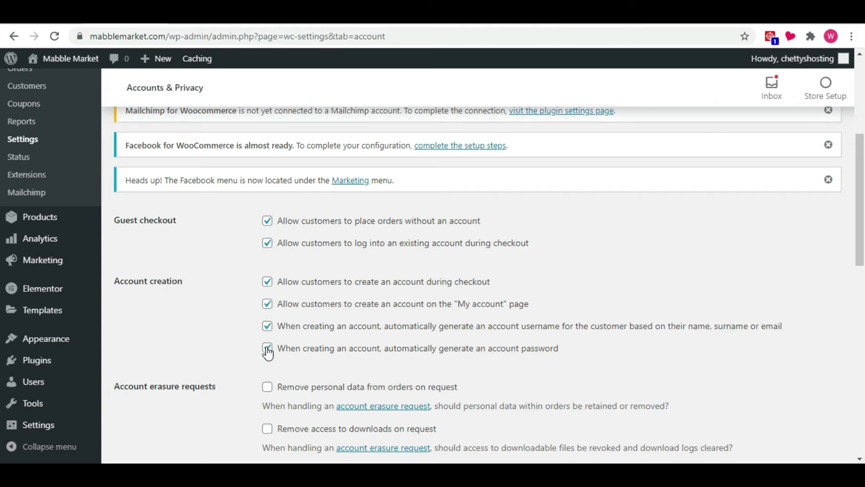
pyautogui.scroll(-2, 268, 353)
pyautogui.scroll(-4, 267, 352)
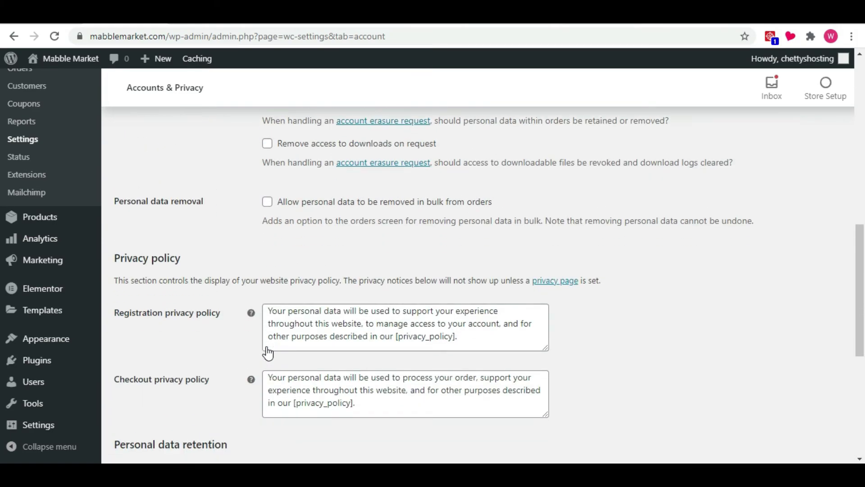
pyautogui.scroll(-2, 210, 377)
pyautogui.scroll(-5, 210, 376)
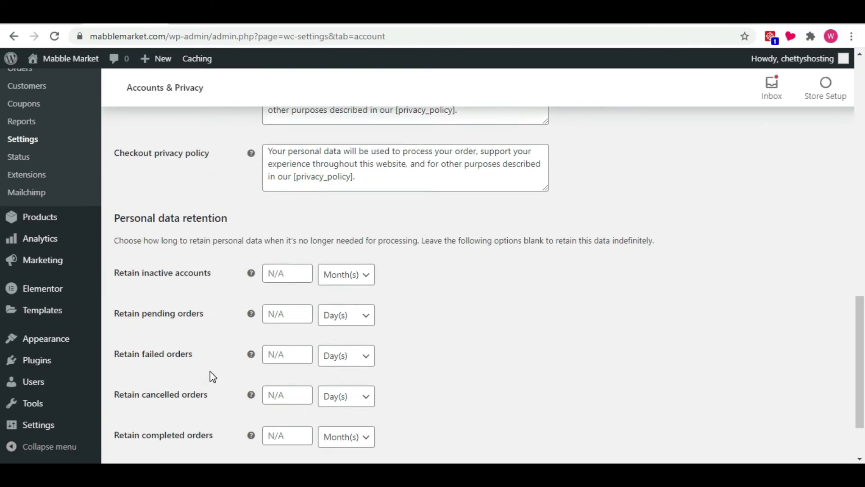
pyautogui.click(144, 400)
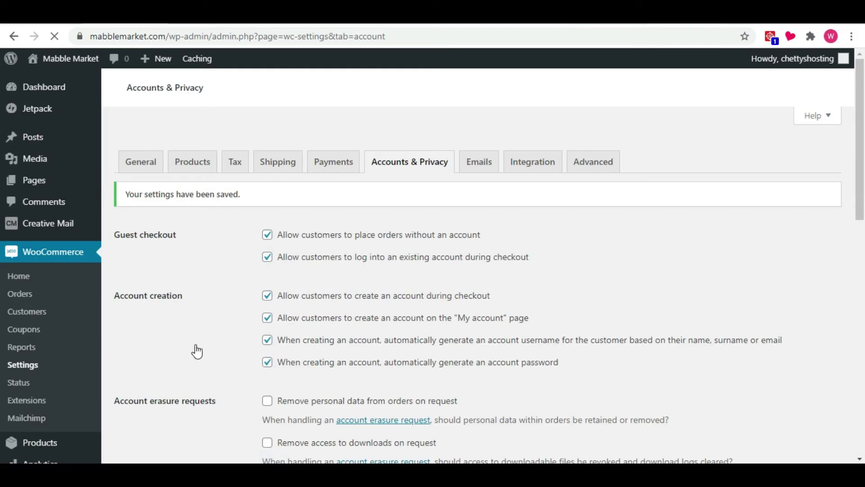
# Step: Review the WooCommerce email notifications and sender options, then save the email settings with email insights enabled
pyautogui.click(479, 173)
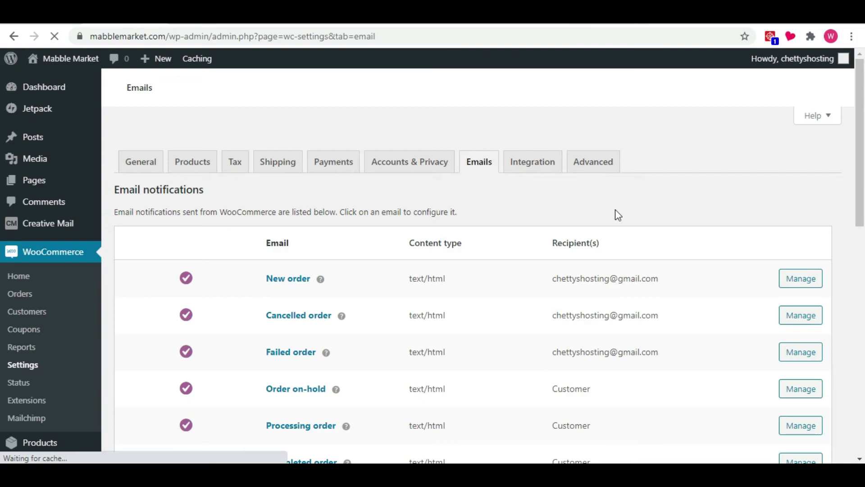
pyautogui.scroll(-7, 616, 215)
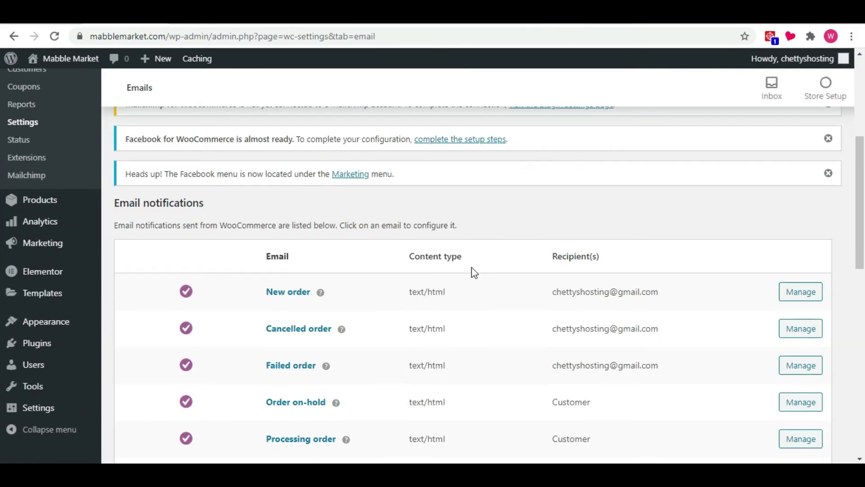
pyautogui.scroll(-6, 486, 298)
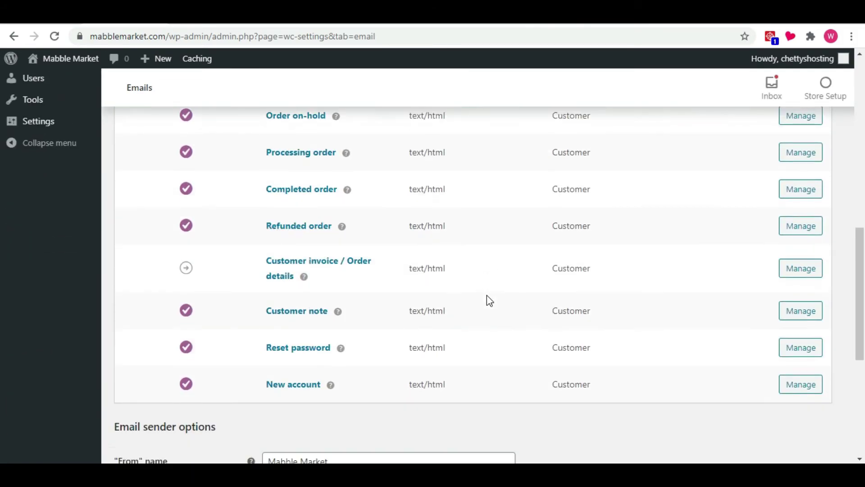
pyautogui.scroll(-6, 487, 297)
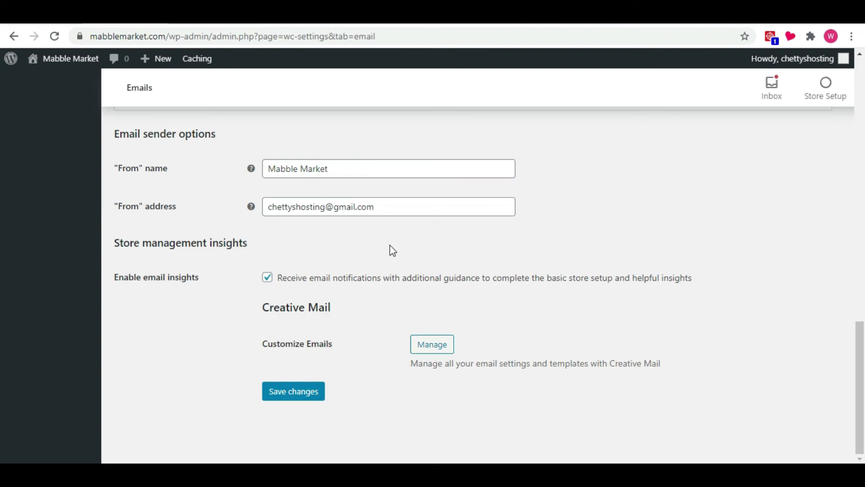
pyautogui.click(306, 400)
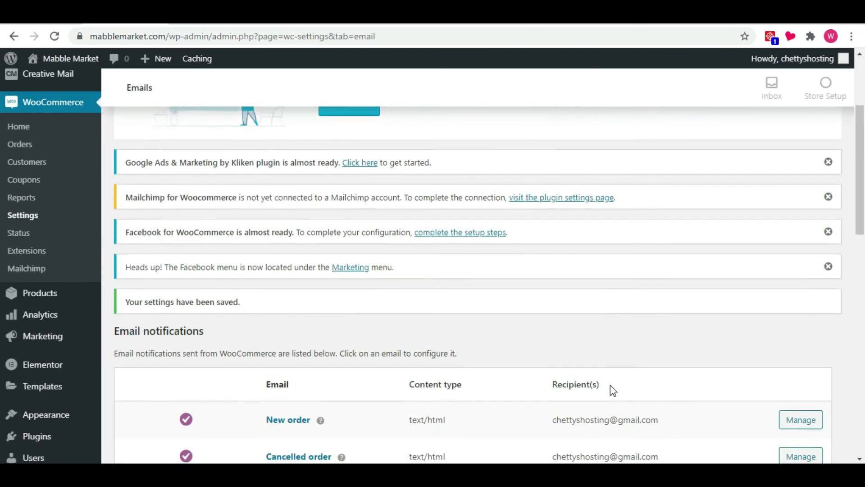
pyautogui.scroll(-3, 610, 390)
pyautogui.scroll(7, 610, 390)
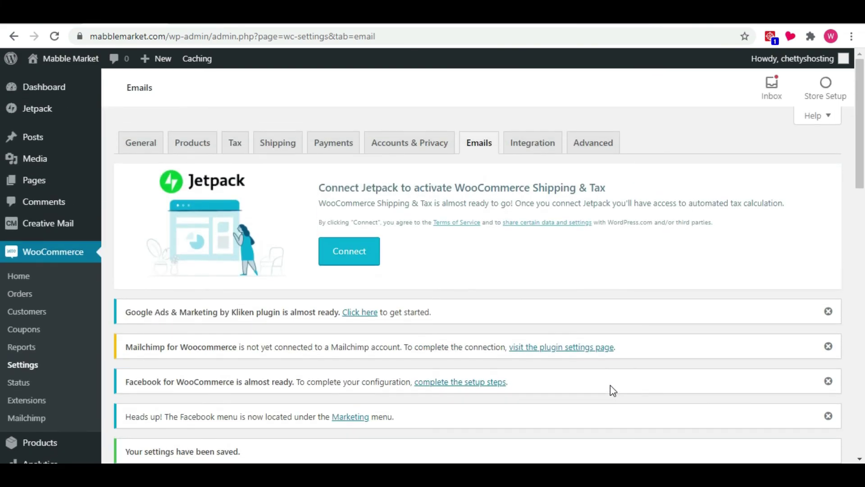